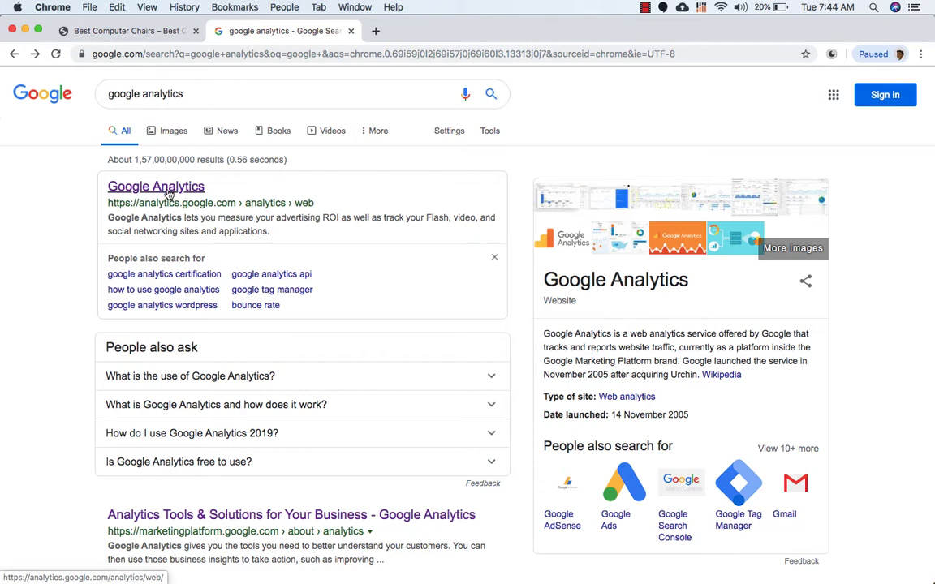
Open Google Analytics from the search results and sign in with the listed Google account by entering the account password.
left_click(156, 187)
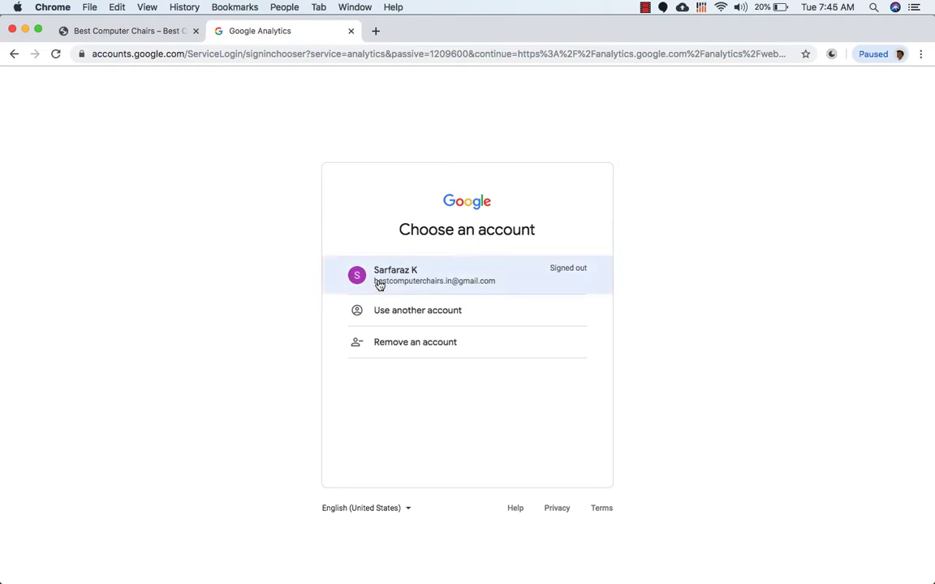
left_click(402, 282)
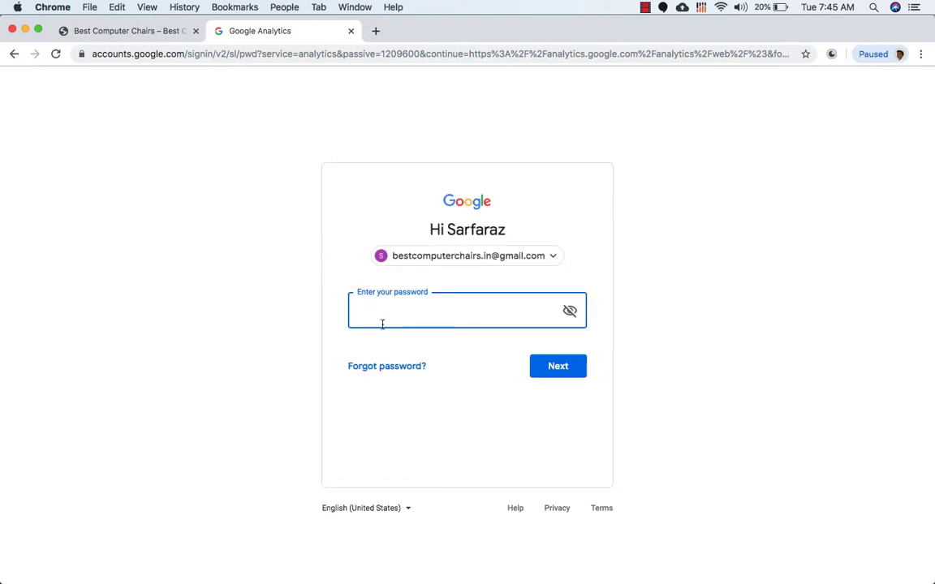
type("••••••••••••")
key("Return")
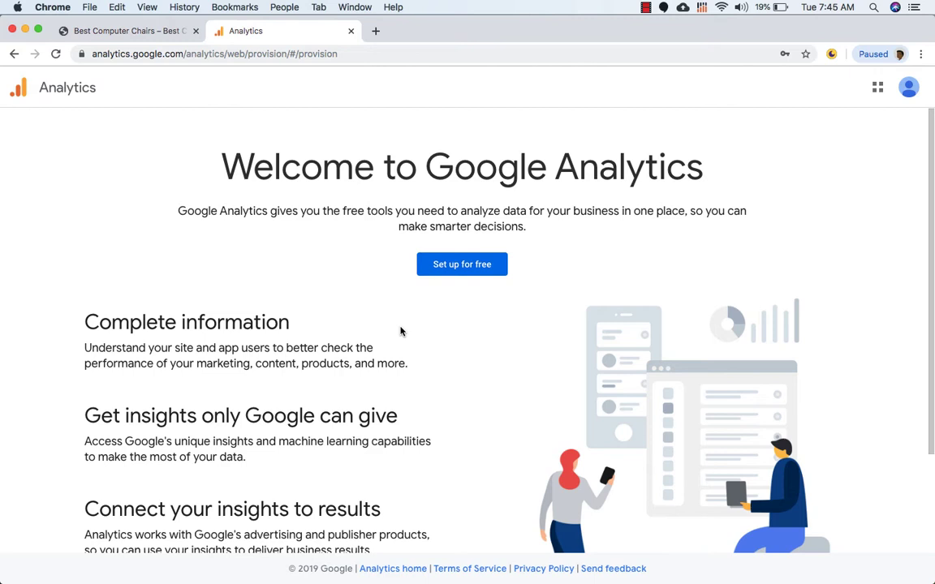
Start the free Analytics setup and set the account name to bestcomputerchairs, checking it against the open website's address.
scroll(401, 330, "down", 1)
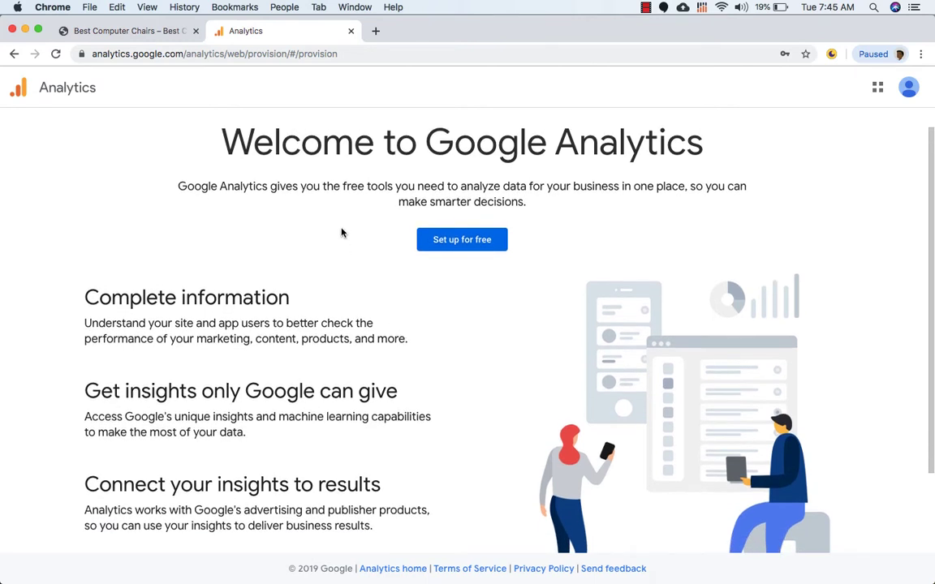
scroll(405, 260, "up", 1)
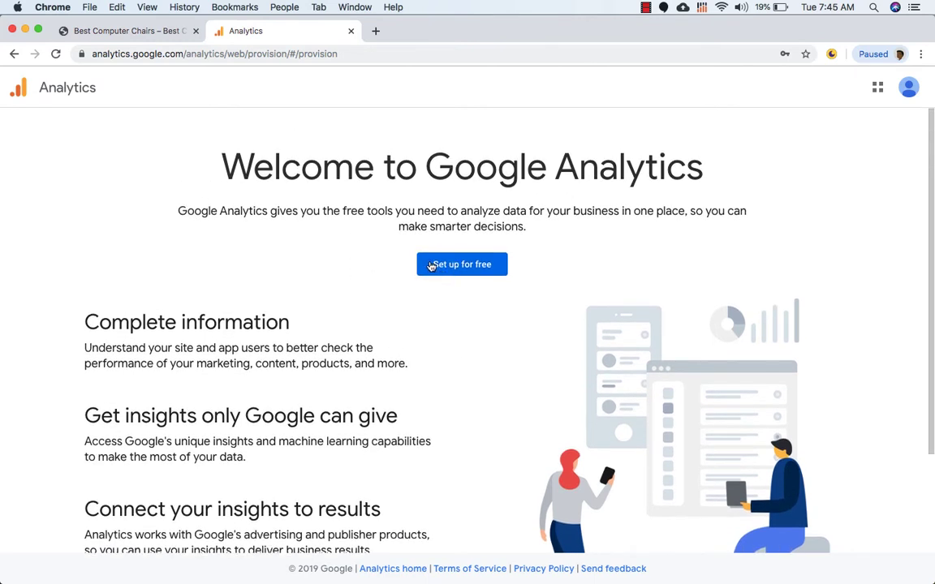
left_click(450, 266)
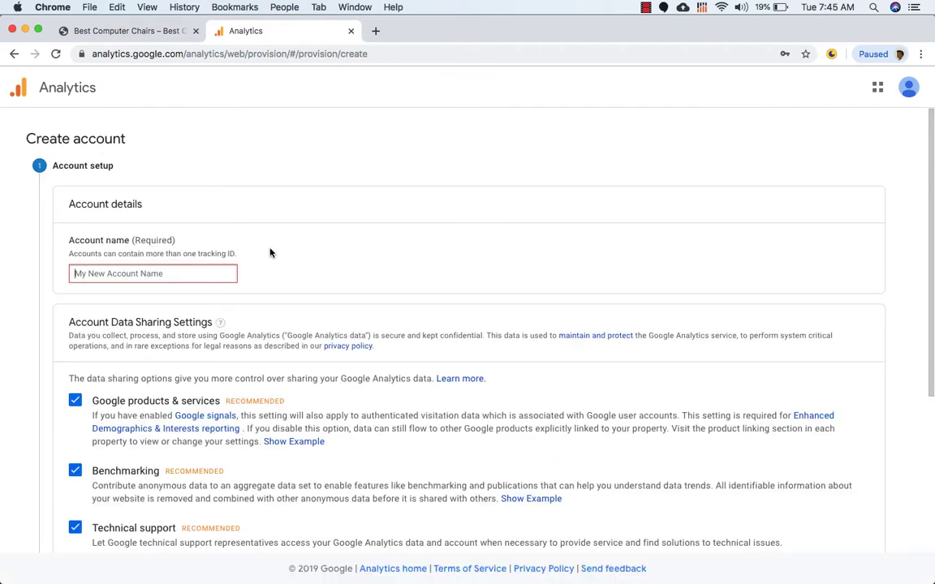
left_click(110, 274)
type("bestcomputerchairs")
left_click(102, 30)
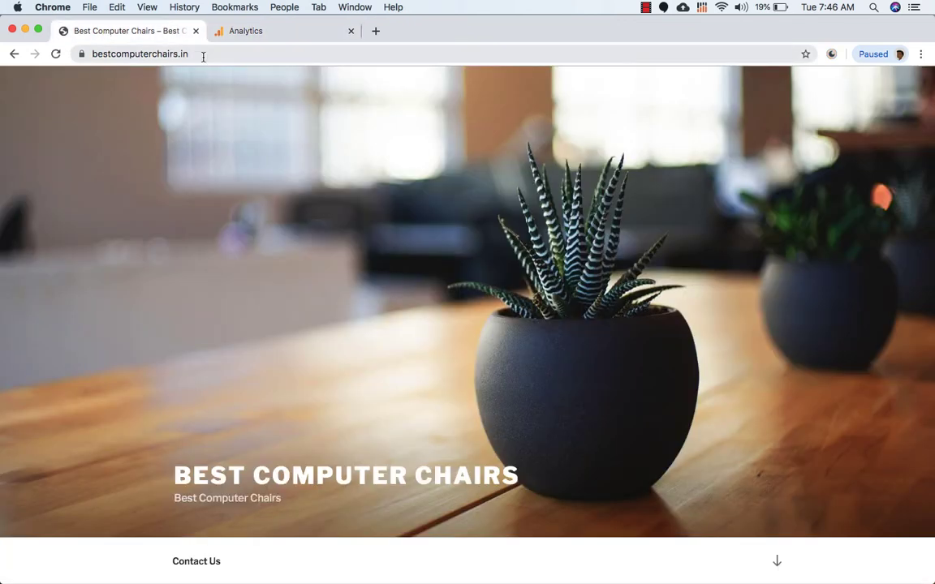
left_click(240, 32)
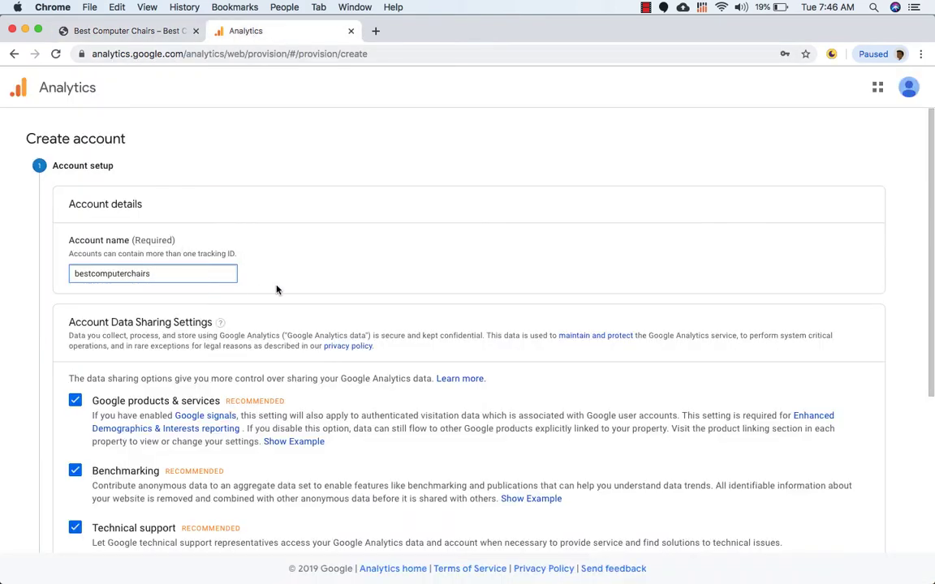
Accept the account setup with all recommended data sharing options enabled, and proceed with Web as what to measure.
scroll(296, 278, "down", 5)
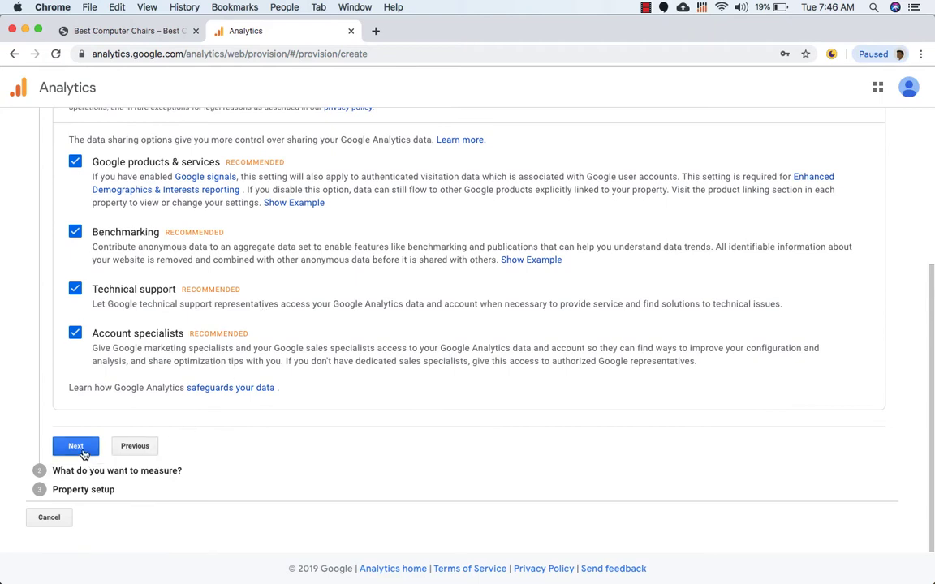
scroll(192, 341, "up", 3)
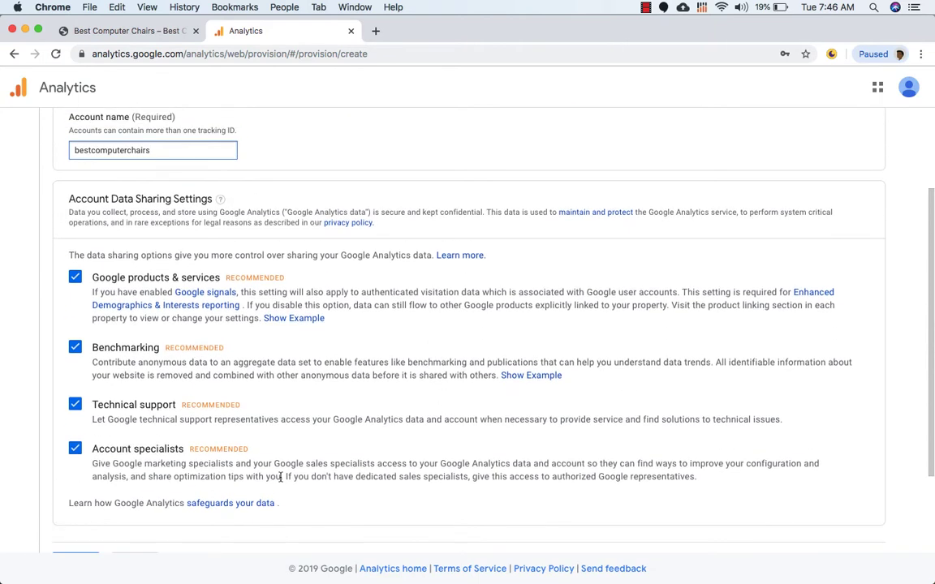
scroll(286, 458, "down", 3)
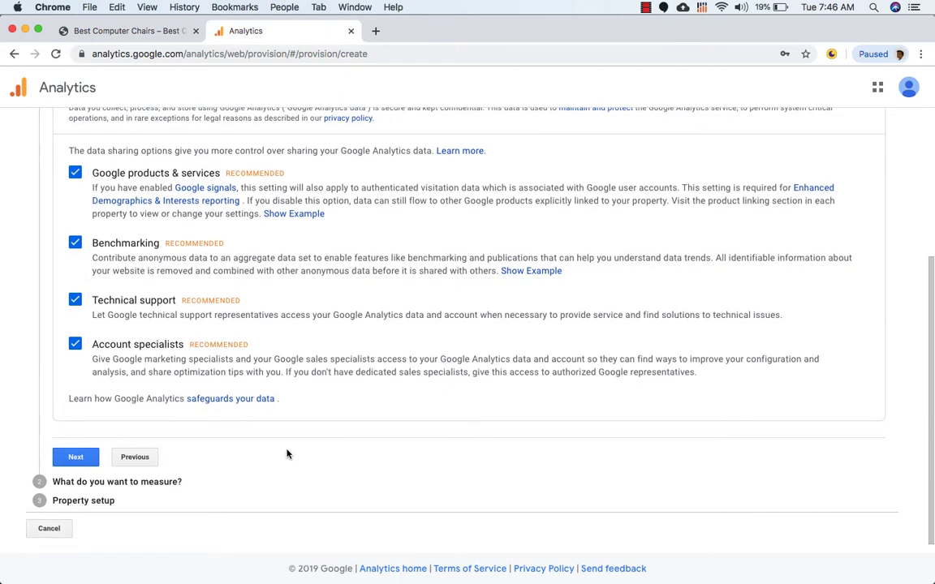
left_click(76, 458)
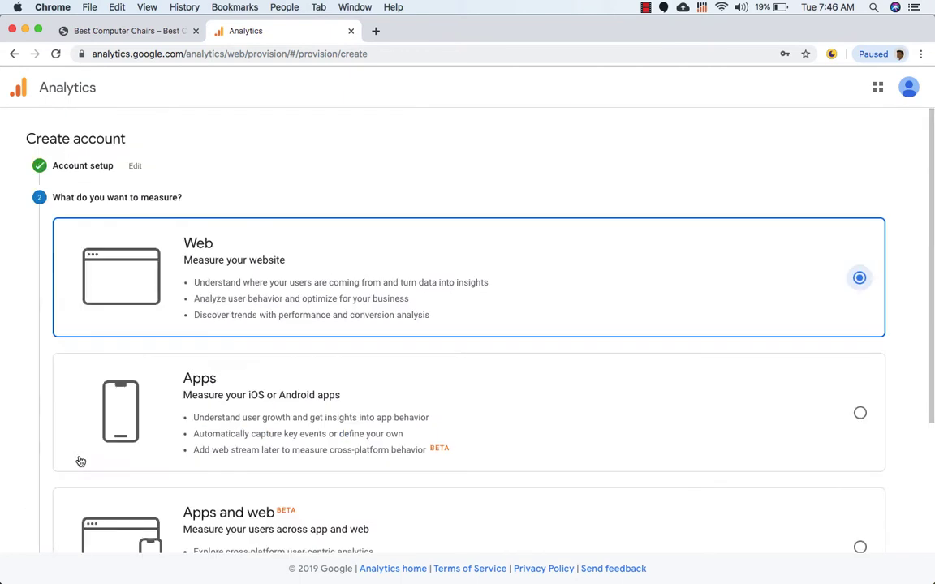
scroll(330, 265, "down", 5)
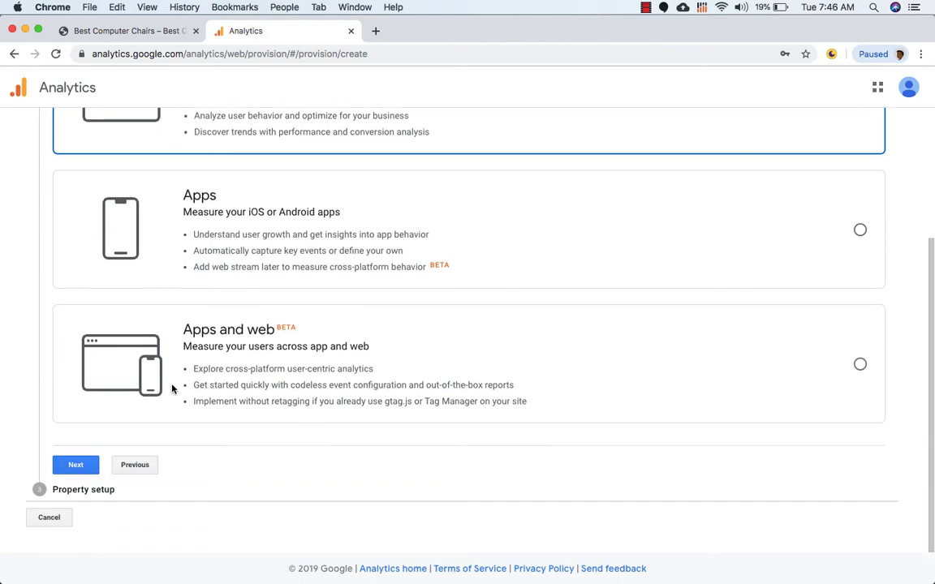
left_click(76, 464)
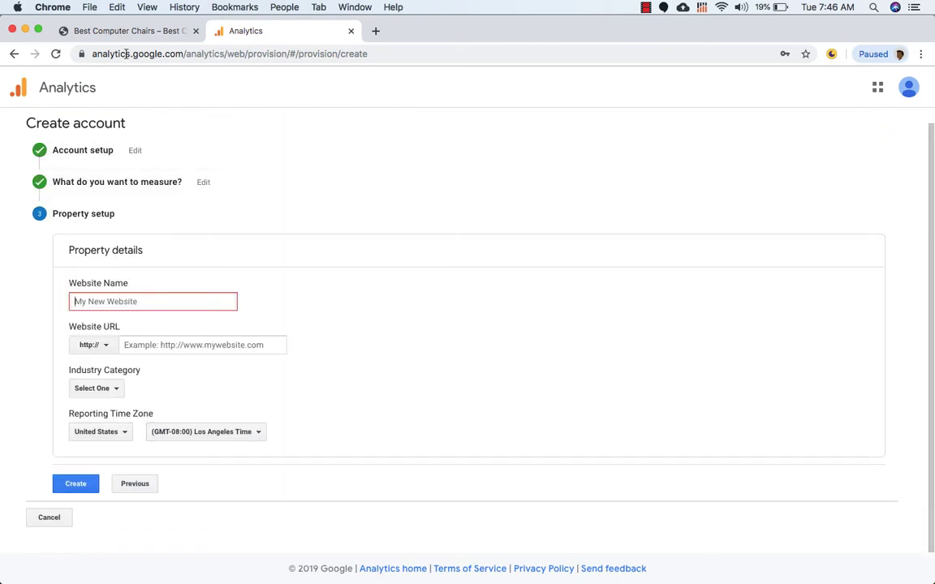
Set the website name to bestcomputerchairs and fill the website URL with the address copied from the open Best Computer Chairs site.
left_click(122, 301)
type("bestcomputerchairs")
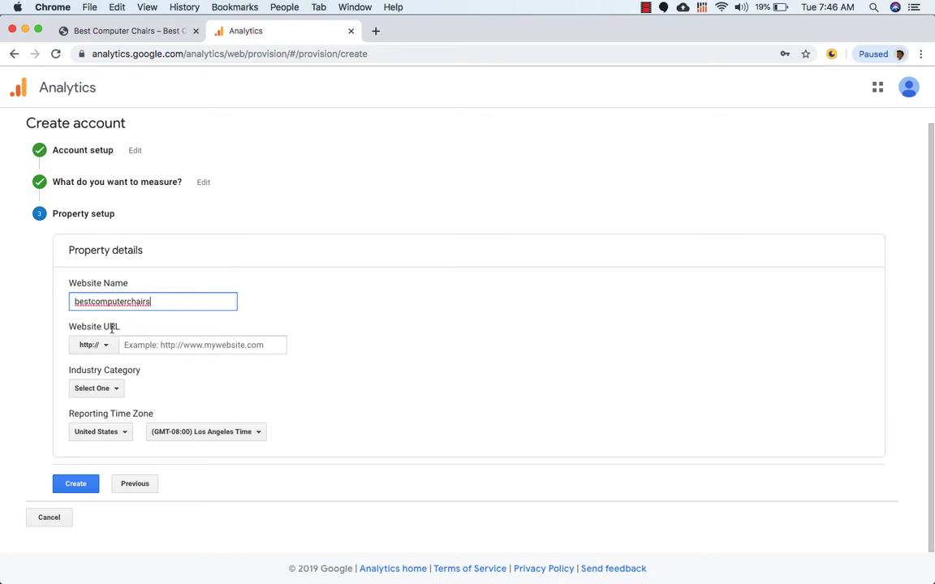
left_click(131, 31)
left_click(144, 53)
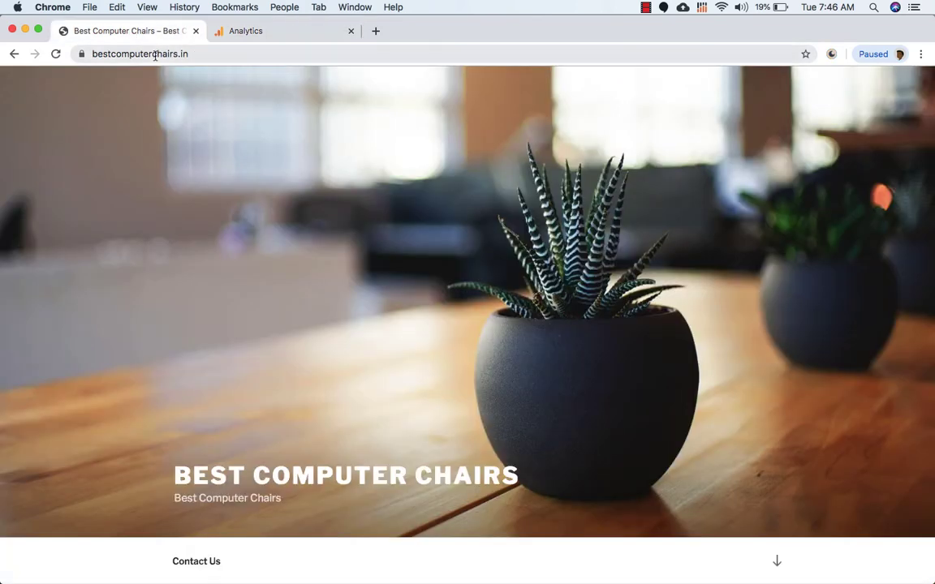
key("super+c")
left_click(235, 30)
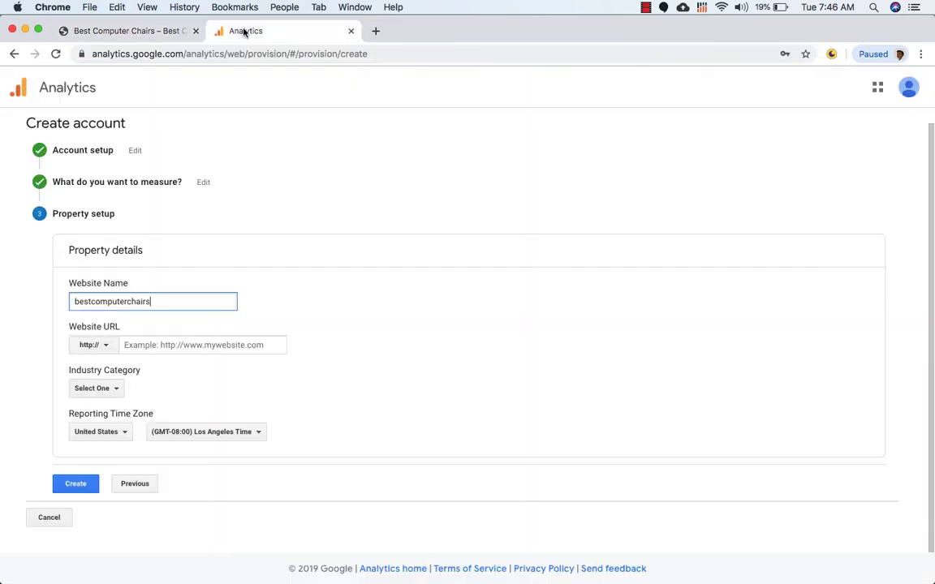
left_click(163, 347)
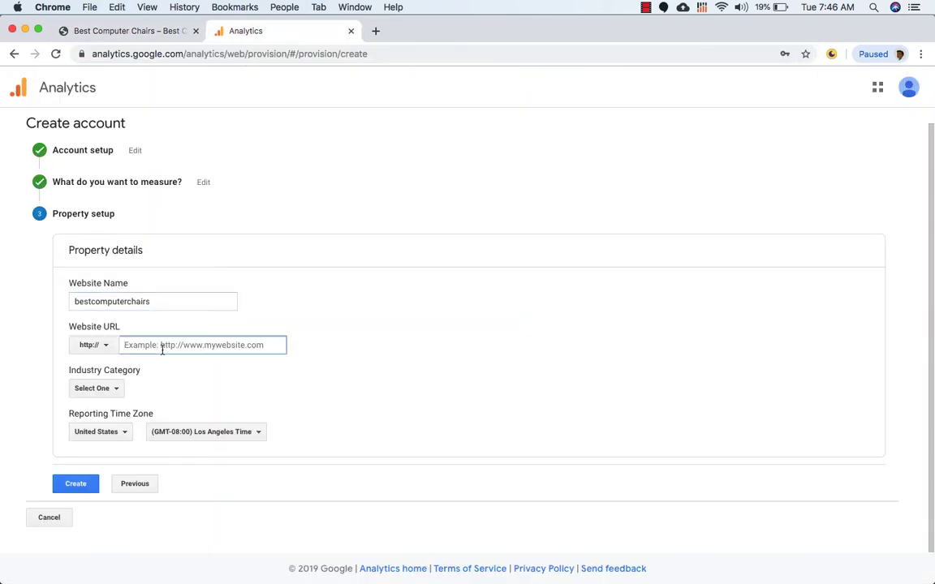
key("super+v")
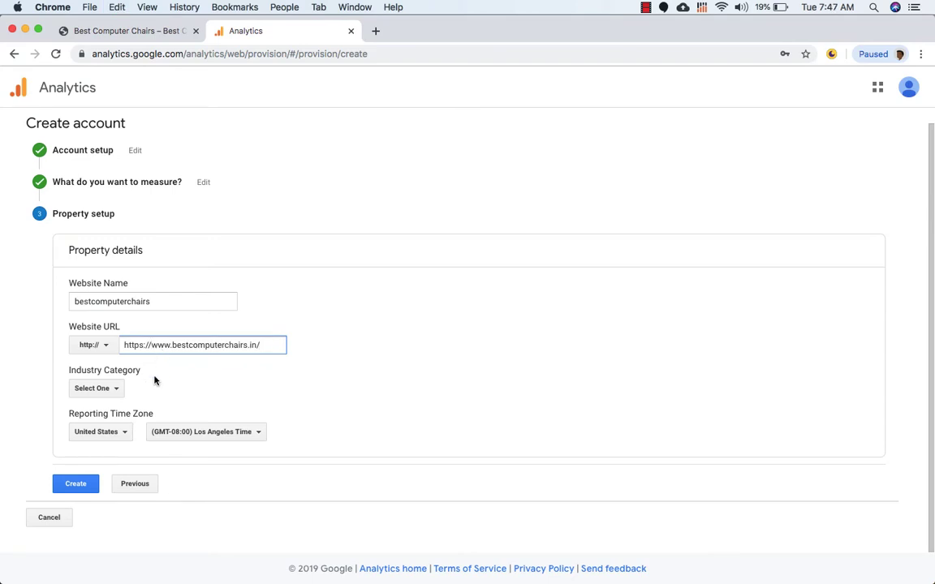
left_click(122, 345)
key("Delete")
key("Delete")
key("Delete")
key("Delete")
key("Delete")
key("Delete")
key("Delete")
key("Delete")
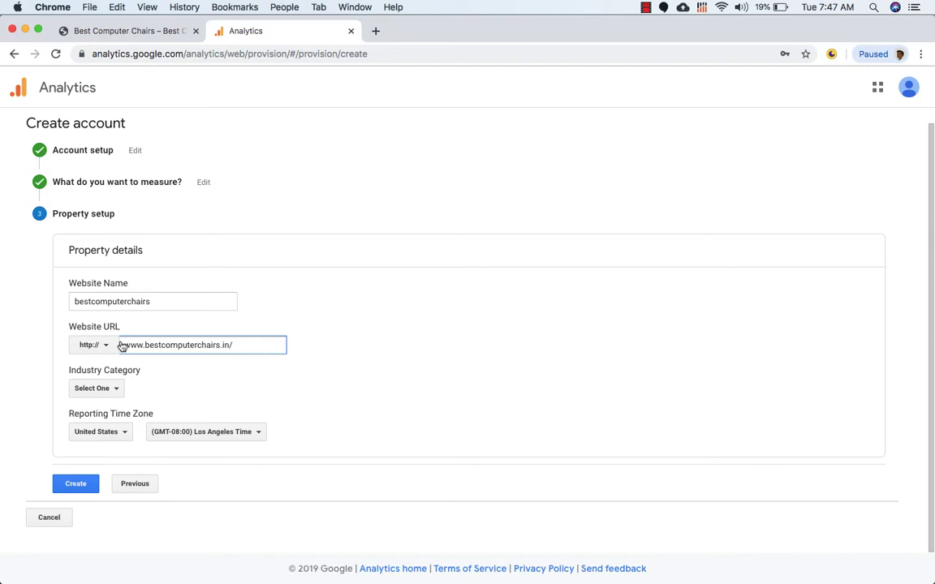
left_click(93, 345)
left_click(98, 388)
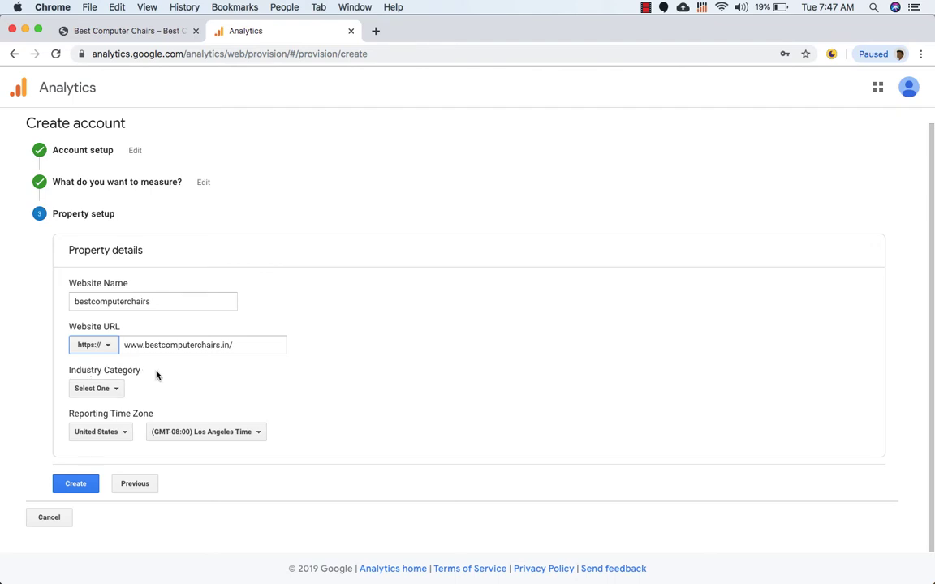
Set the property's industry category to Home and Garden.
left_click(116, 388)
scroll(141, 444, "down", 4)
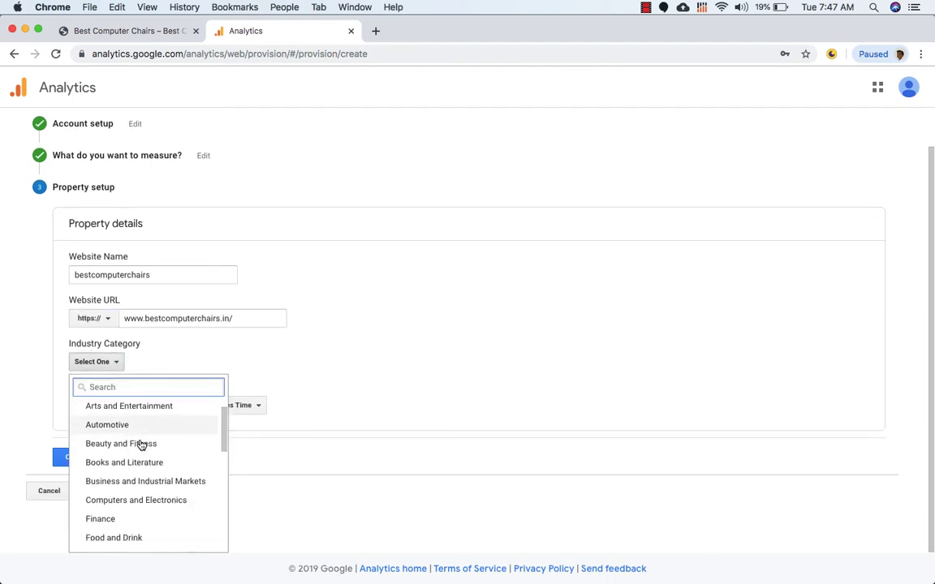
scroll(140, 445, "down", 7)
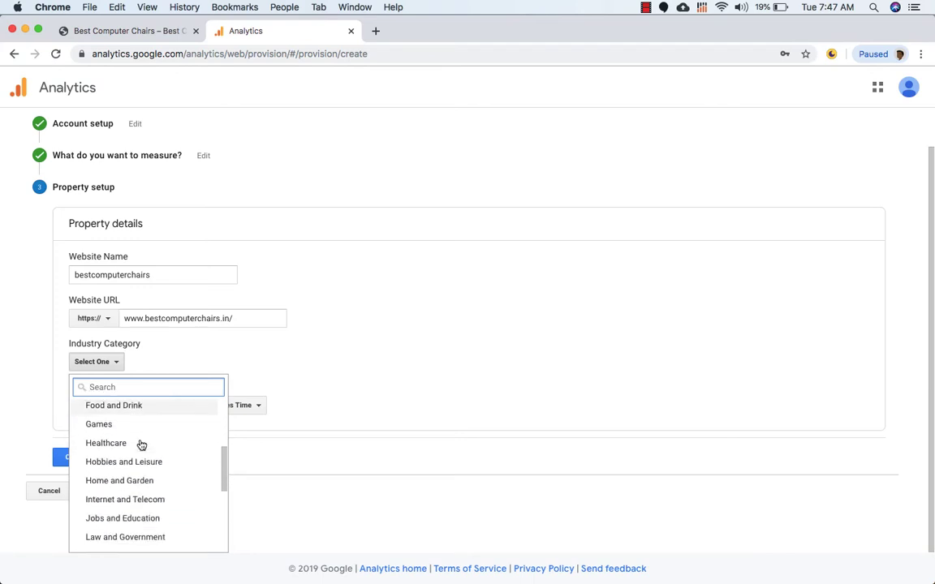
scroll(140, 445, "down", 5)
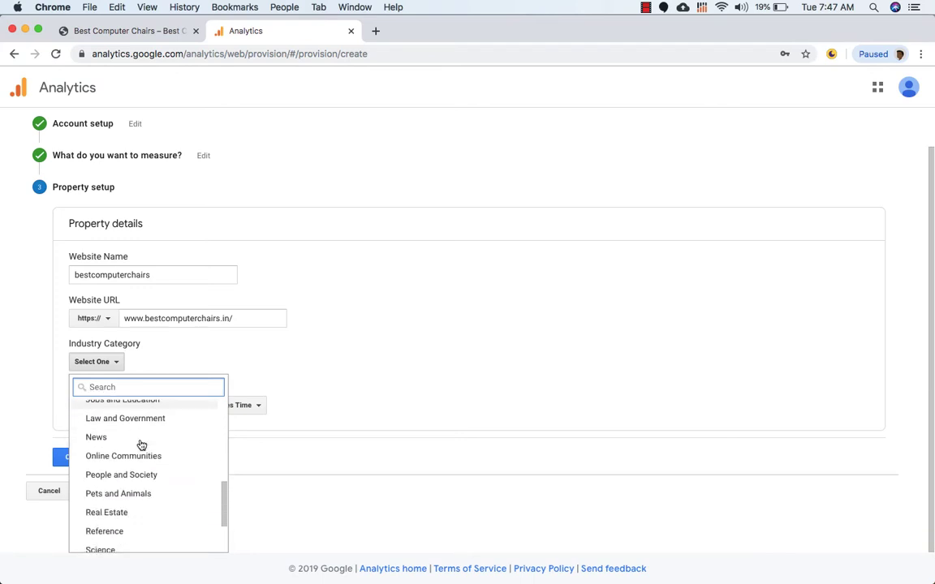
scroll(141, 445, "down", 3)
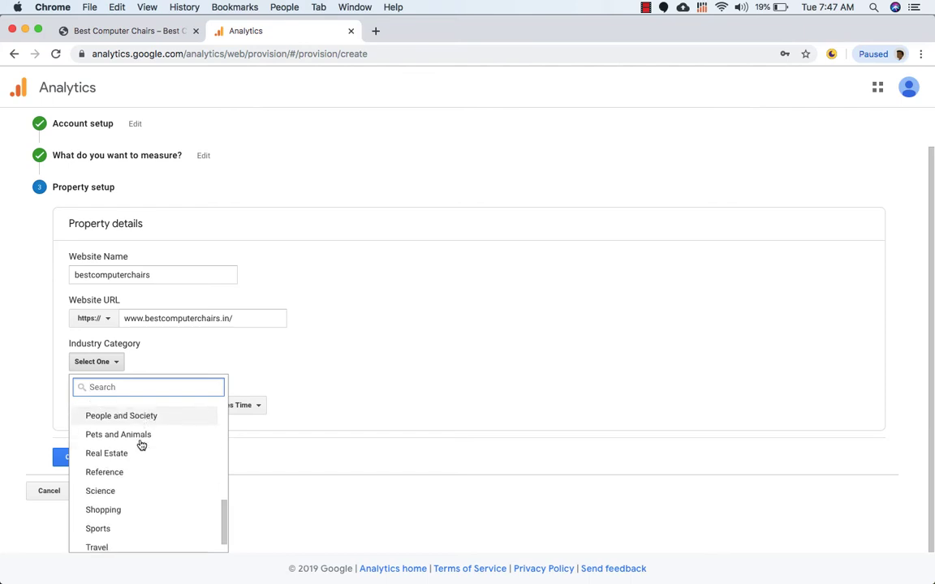
scroll(141, 445, "up", 6)
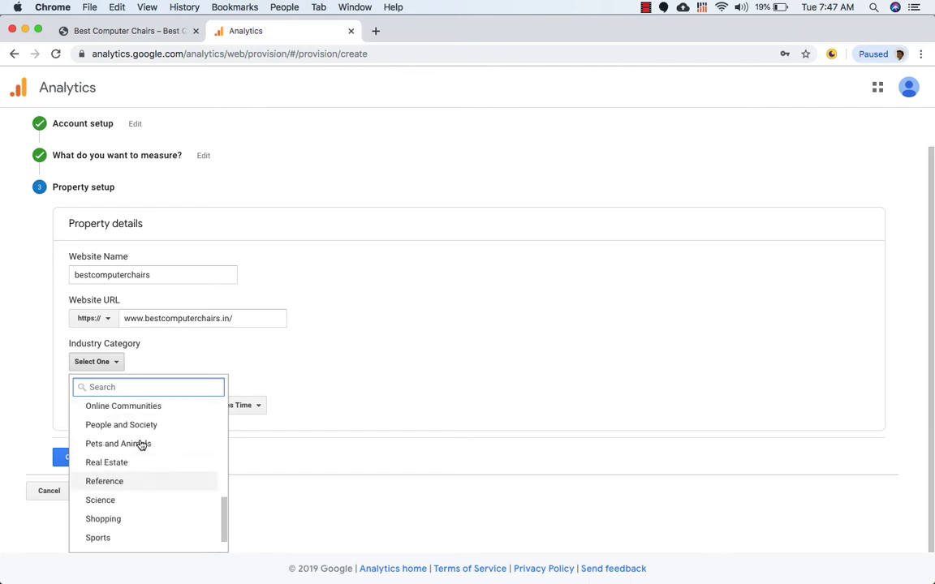
scroll(141, 444, "up", 3)
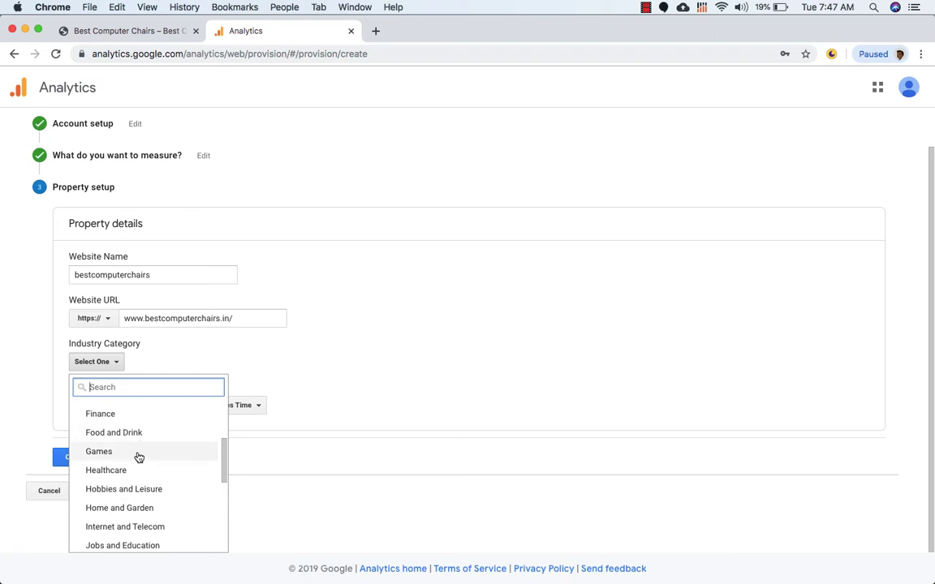
left_click(111, 509)
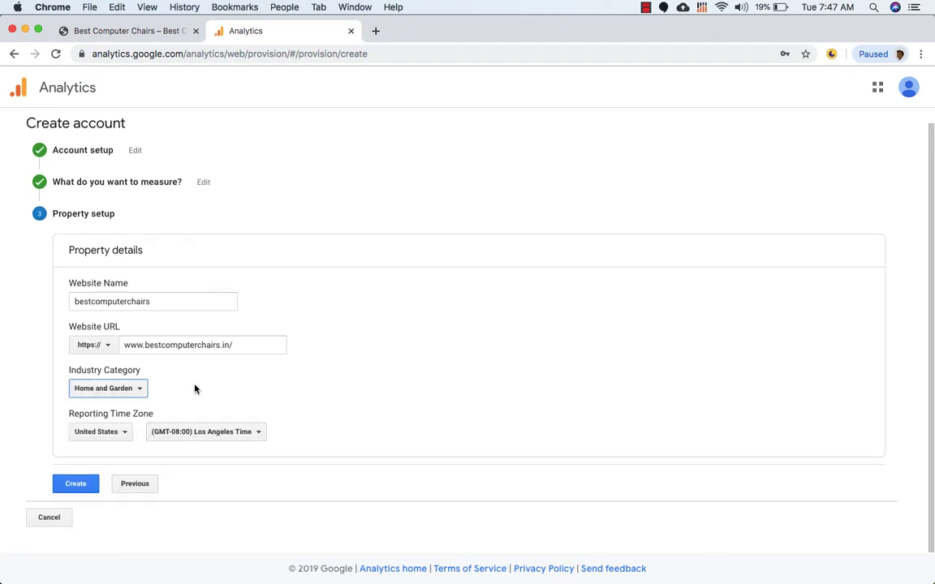
left_click(139, 388)
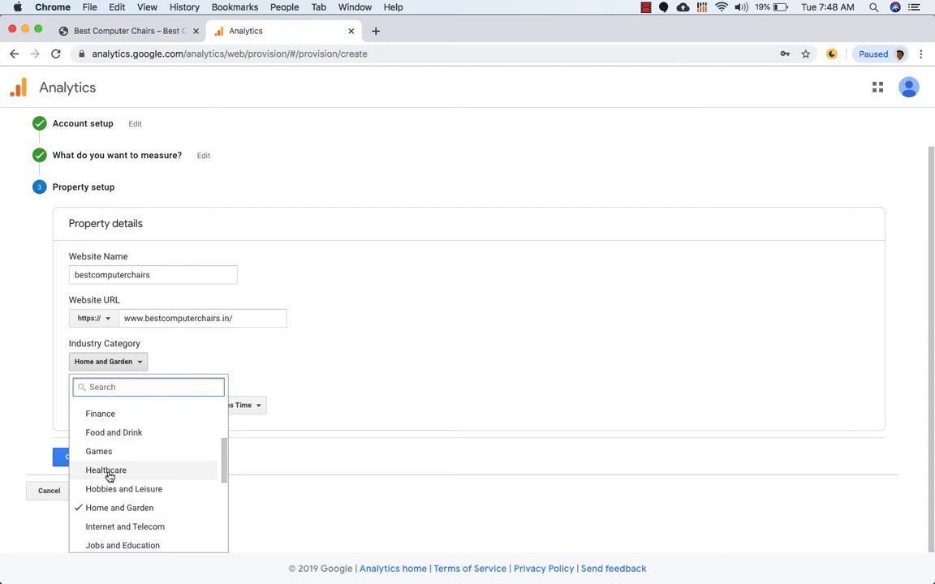
left_click(110, 508)
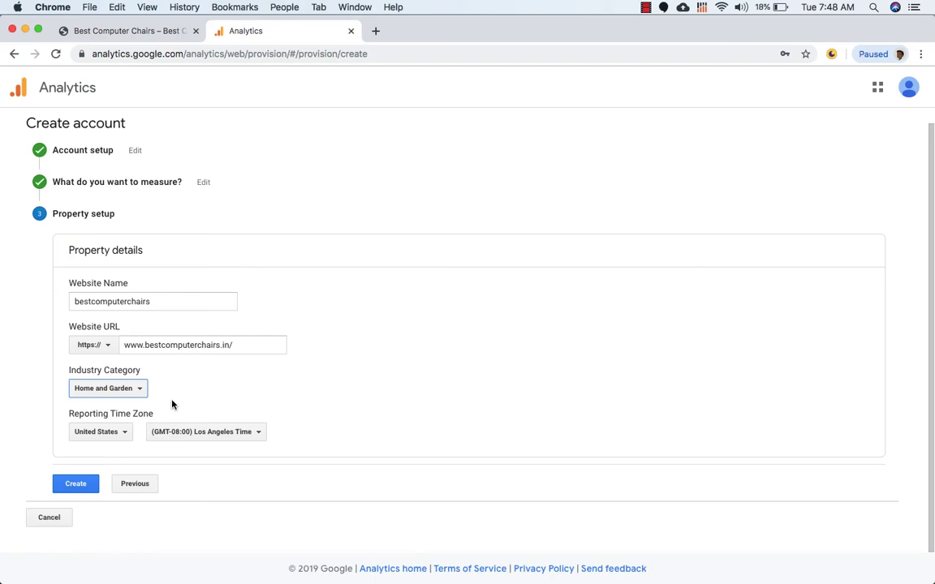
Set the reporting time zone country to India and submit the property details for creation.
left_click(122, 432)
type("i")
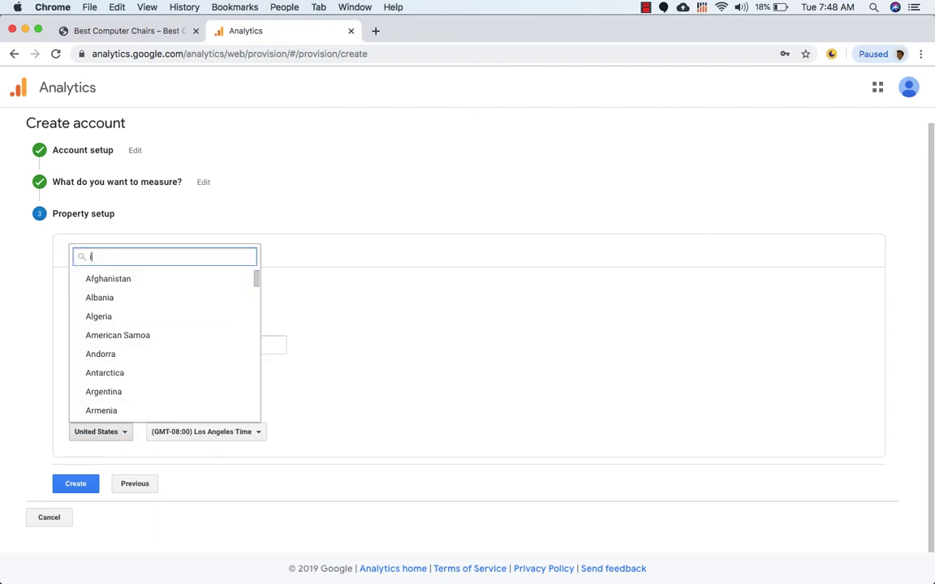
type("ndia")
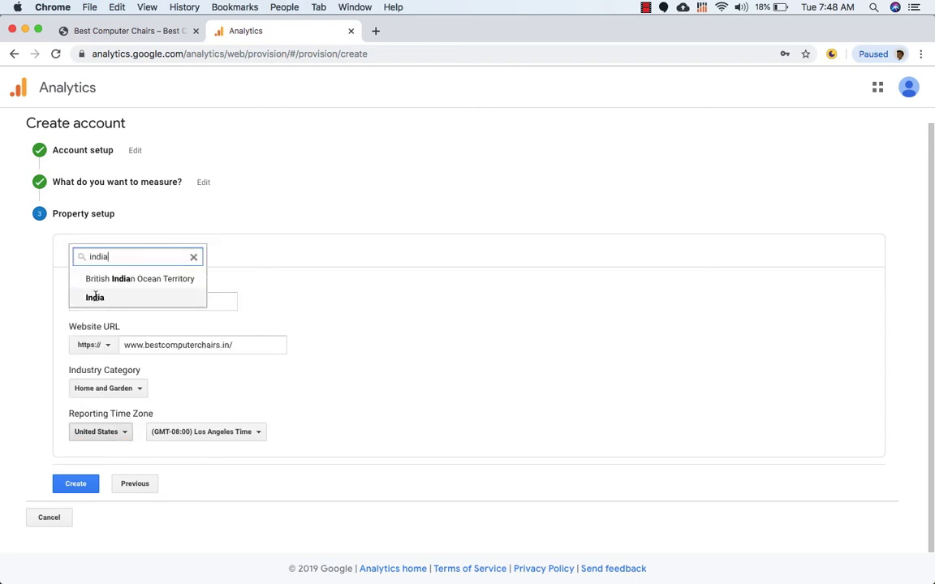
left_click(94, 297)
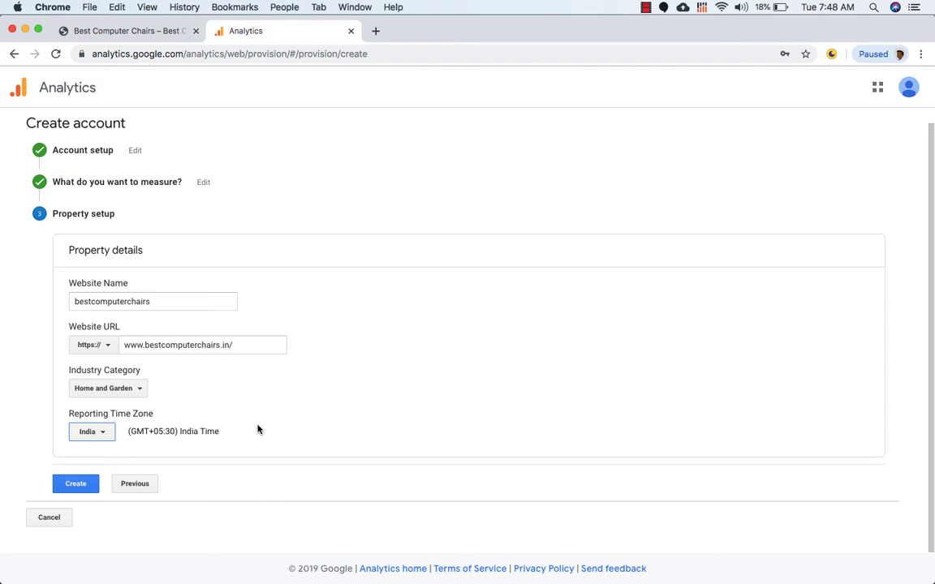
scroll(258, 429, "up", 1)
scroll(258, 429, "down", 1)
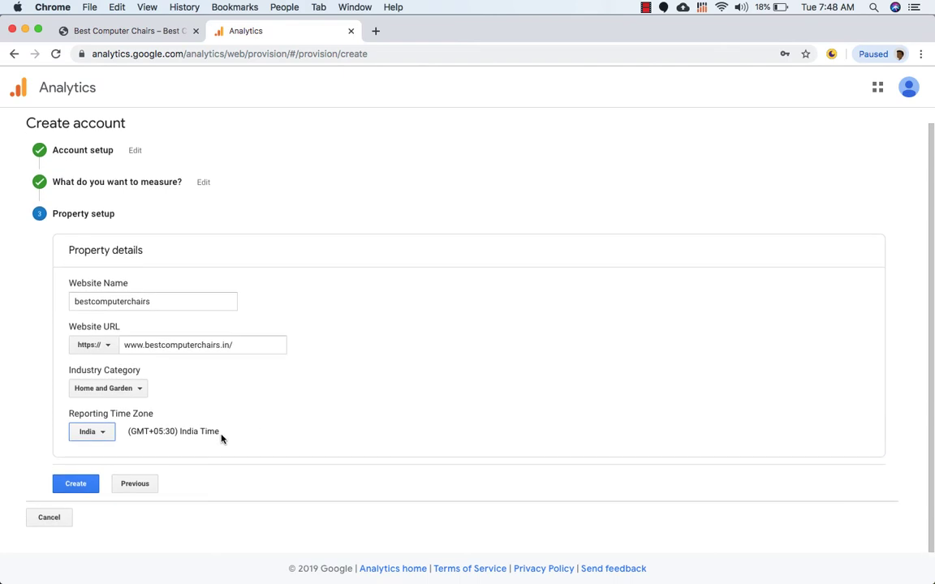
left_click(80, 485)
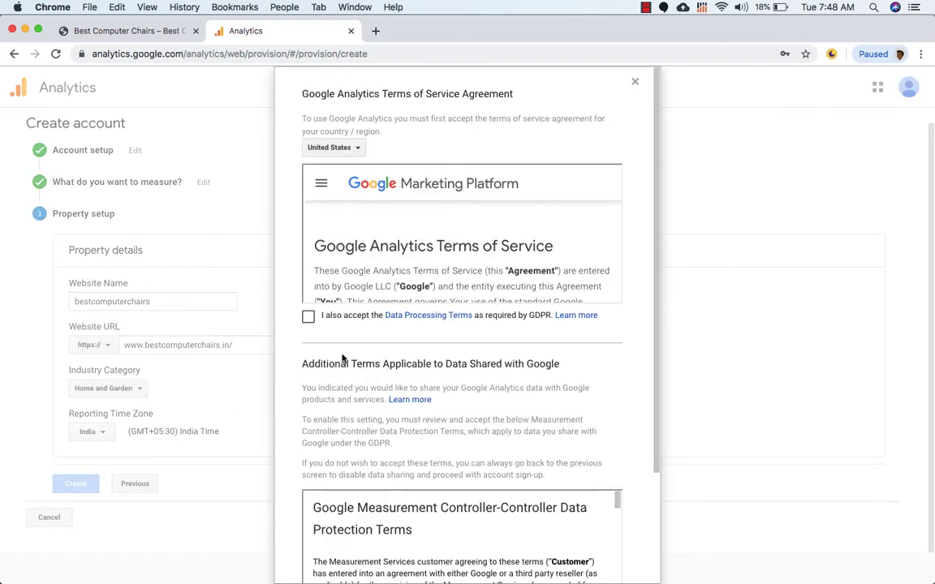
Accept the Google Analytics terms of service, including the GDPR Data Processing Terms and the Measurement Controller-Controller Data Protection Terms.
left_click(309, 318)
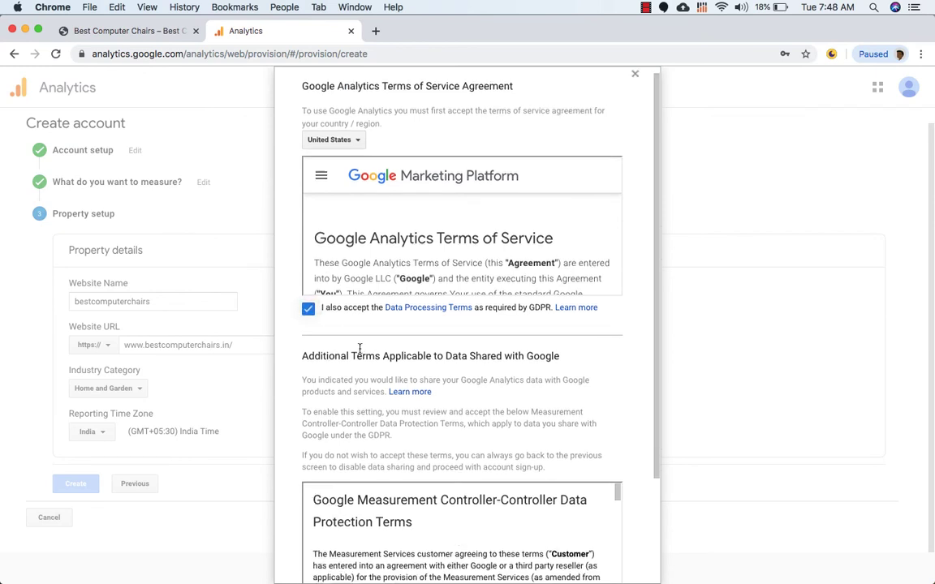
scroll(359, 352, "down", 3)
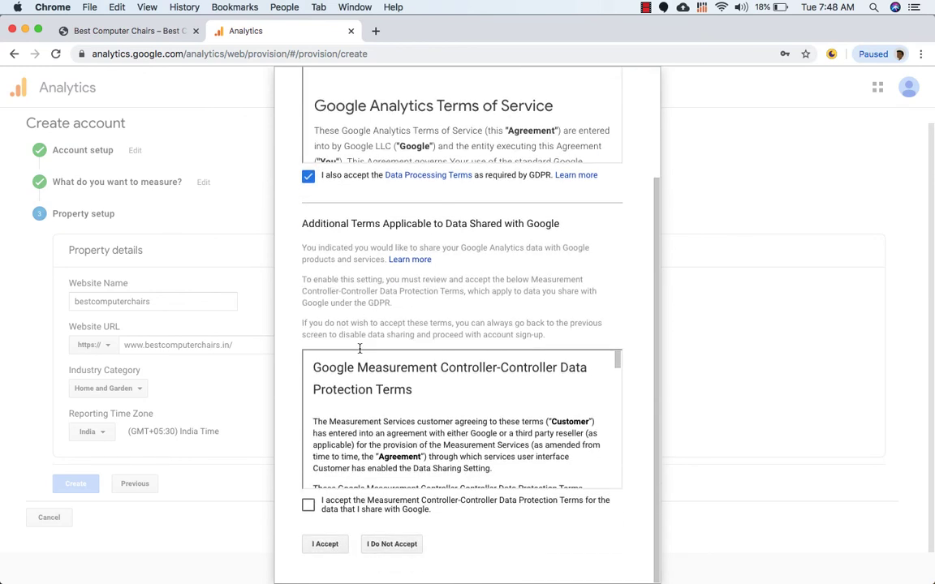
left_click(308, 506)
scroll(419, 482, "up", 2)
scroll(467, 391, "down", 2)
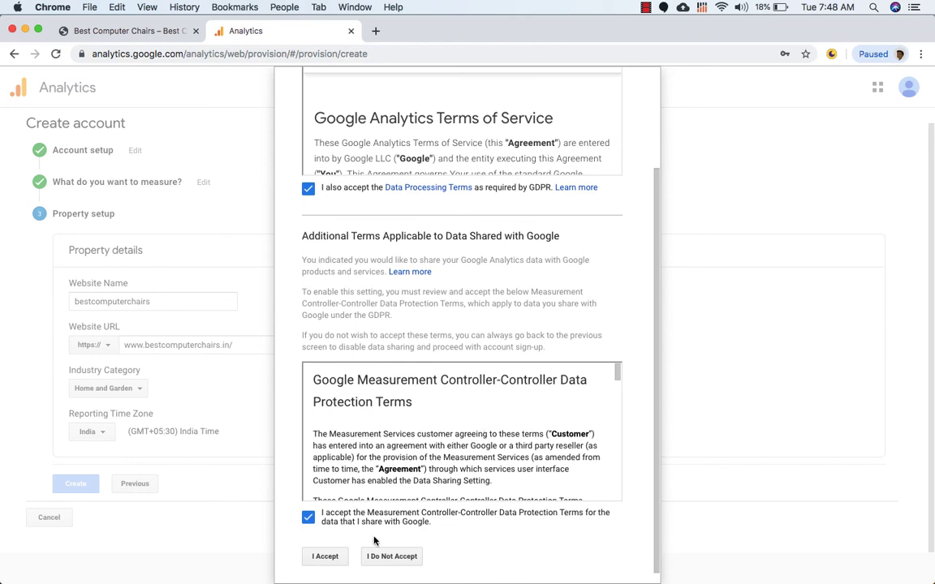
left_click(325, 557)
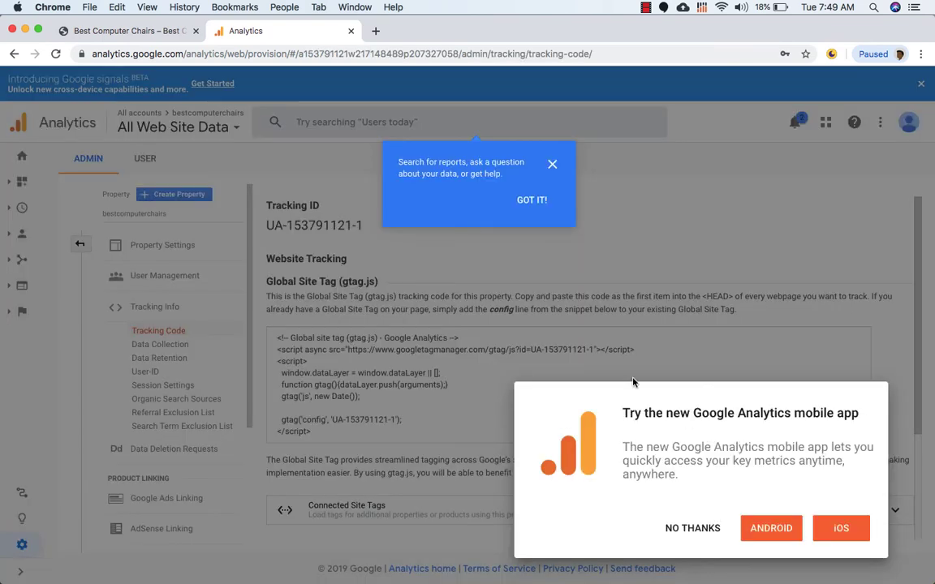
Dismiss the mobile app offer and the search tip, and look at the open Best Computer Chairs site before returning to the Analytics tracking code.
left_click(692, 529)
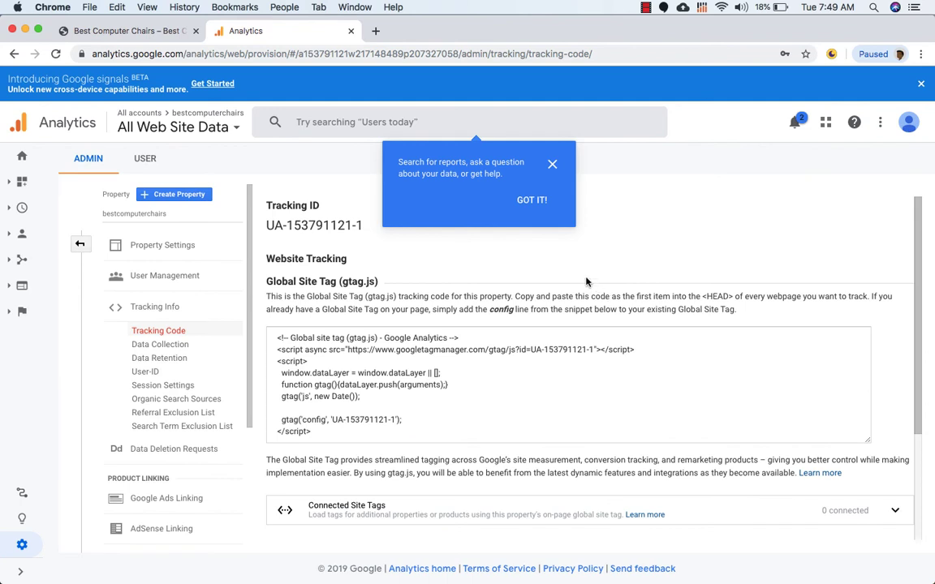
left_click(542, 207)
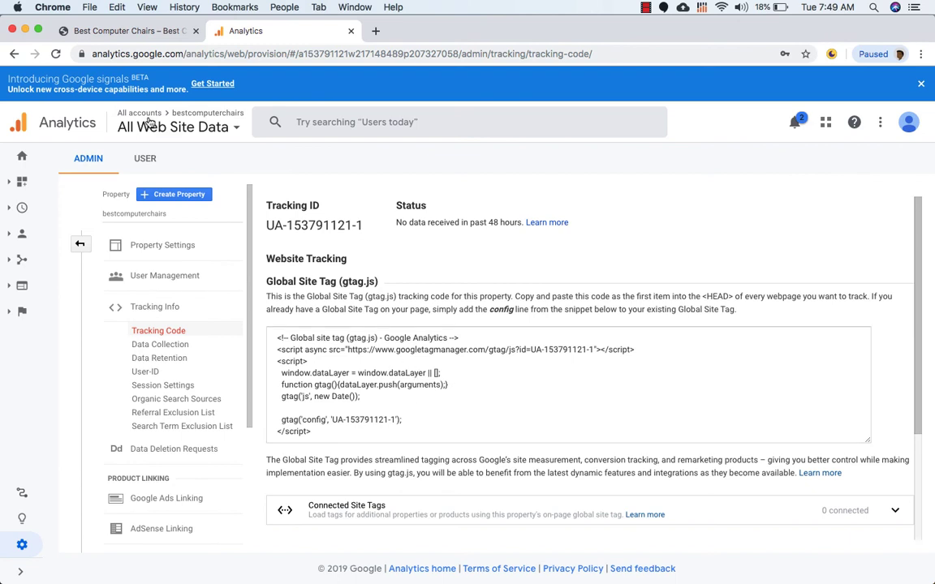
left_click(138, 31)
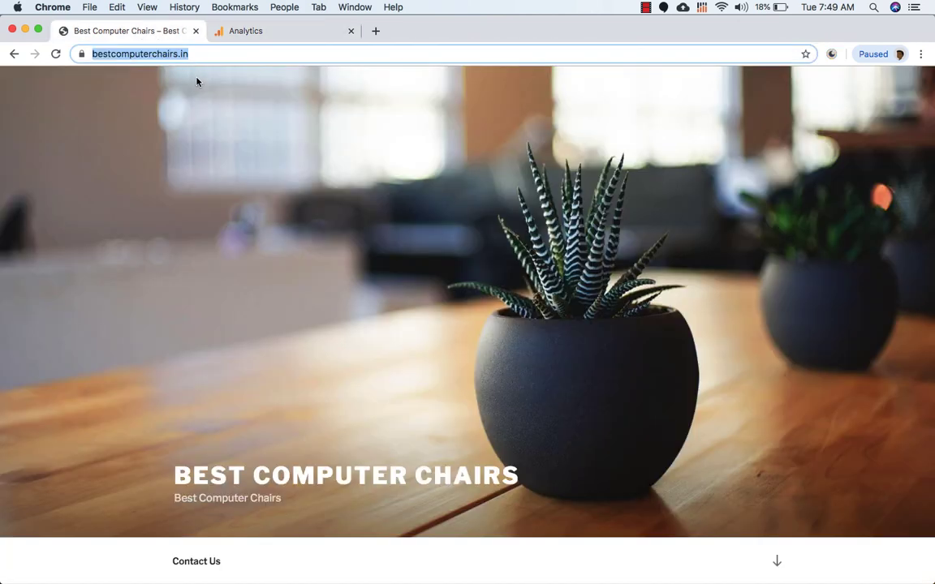
left_click(263, 32)
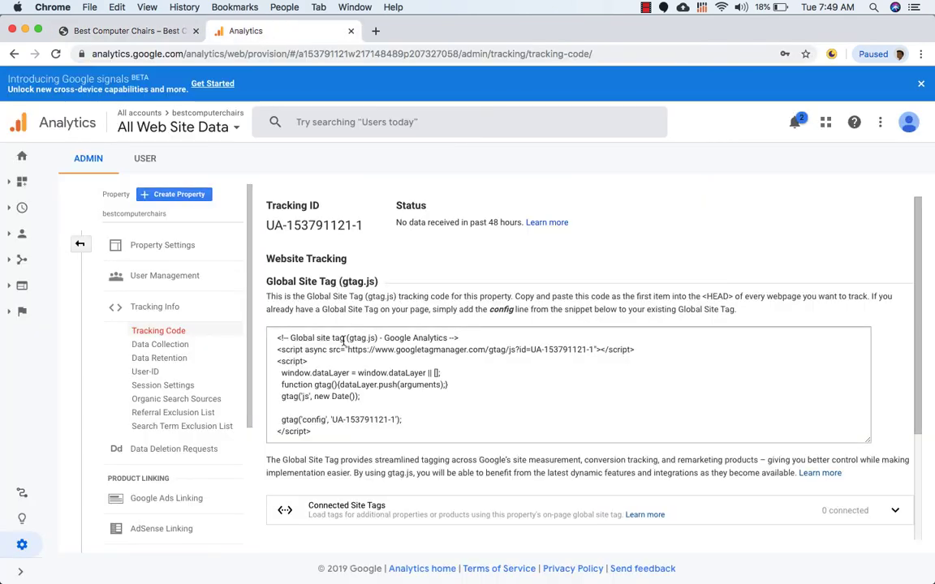